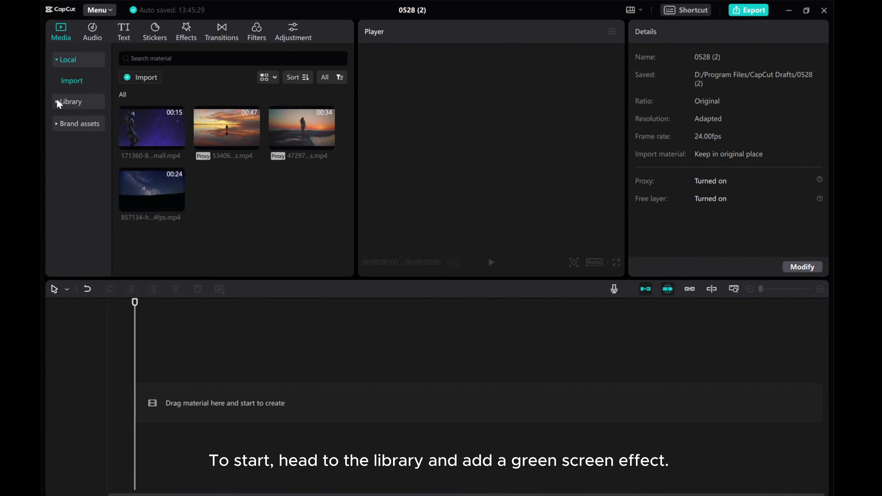
Add the camera-recording-frame clip from the Library's Green Screen section to the timeline.
click(58, 104)
scroll(89, 234, down, 1)
click(74, 239)
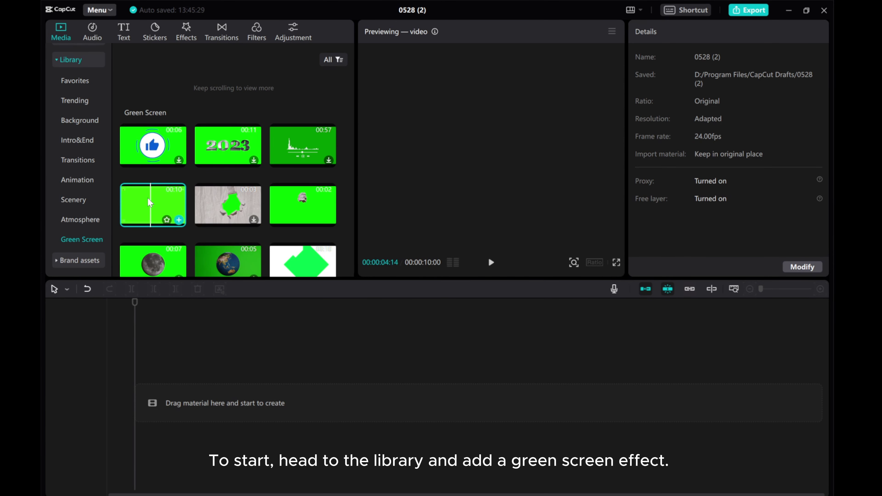
drag(148, 201, 149, 396)
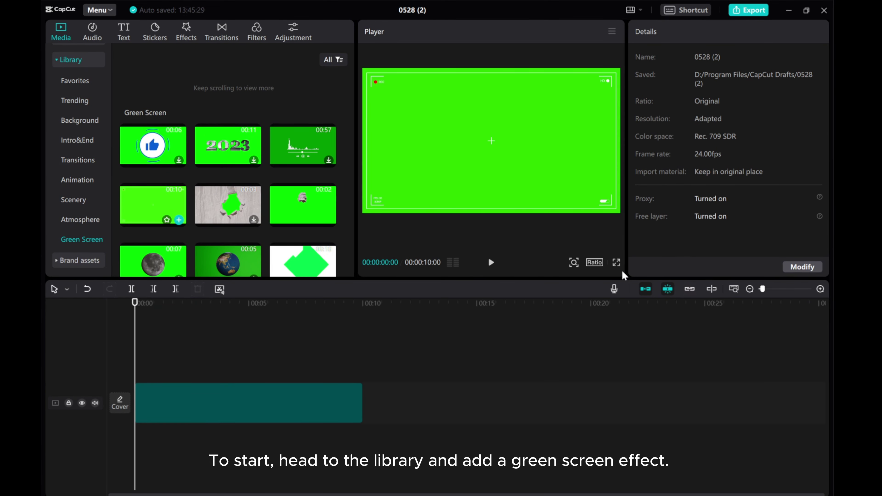
Set the project ratio to 16:9 and enlarge the clip so only solid green fills the frame.
click(595, 262)
click(610, 299)
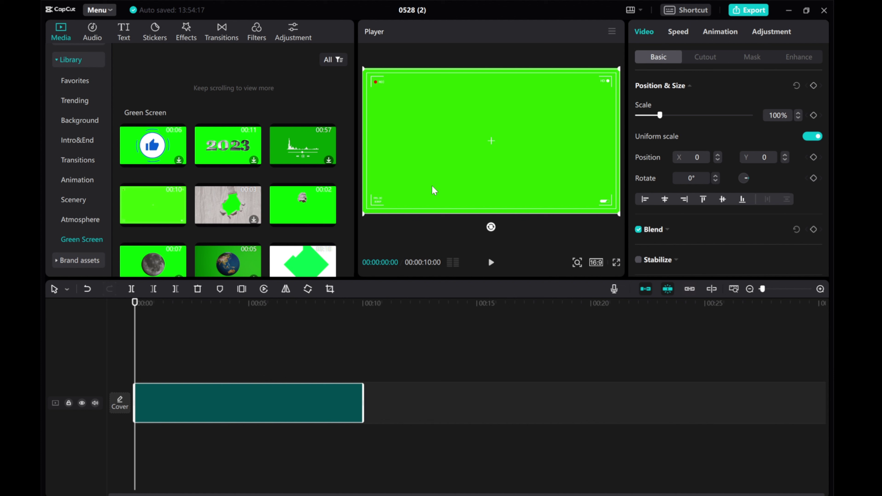
scroll(434, 191, up, 5)
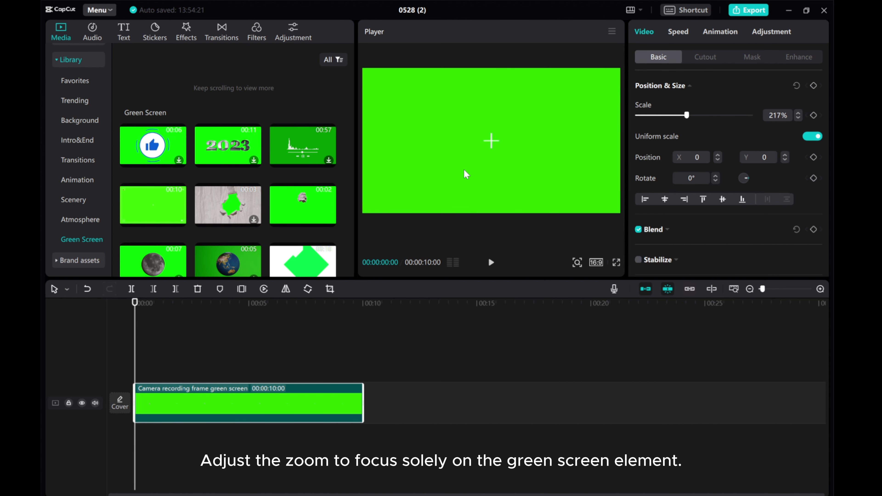
drag(466, 173, 605, 174)
drag(687, 115, 699, 116)
Add a default text clip spanning the green clip and change its text to 'Double'.
click(125, 34)
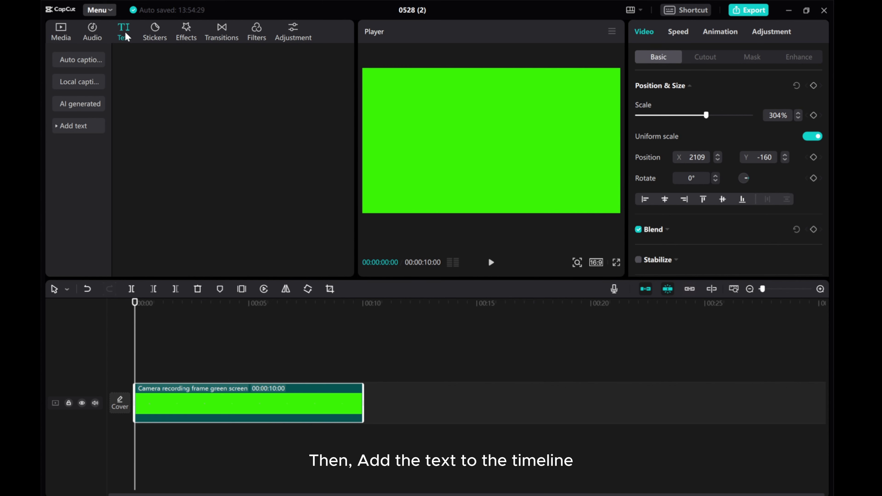
click(160, 134)
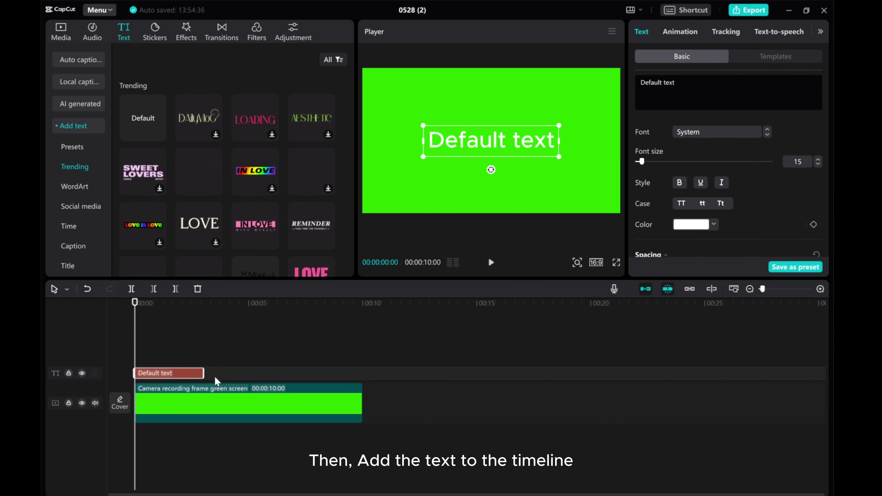
drag(202, 372, 363, 374)
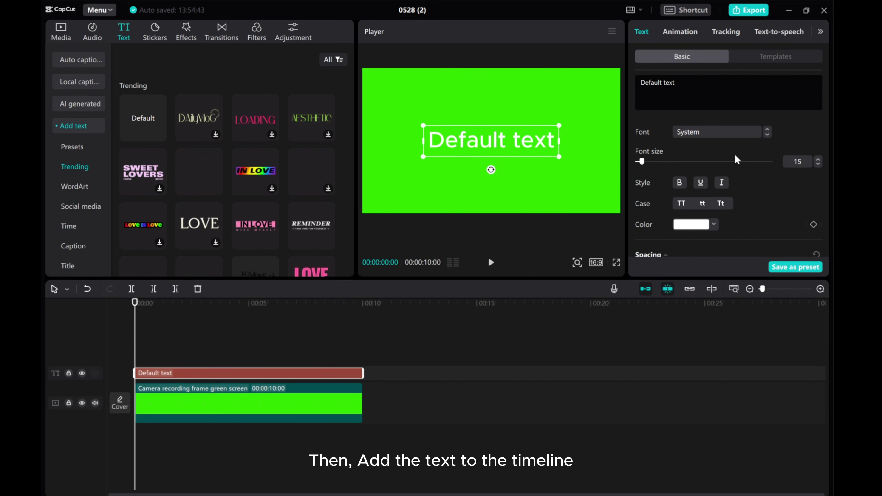
click(674, 83)
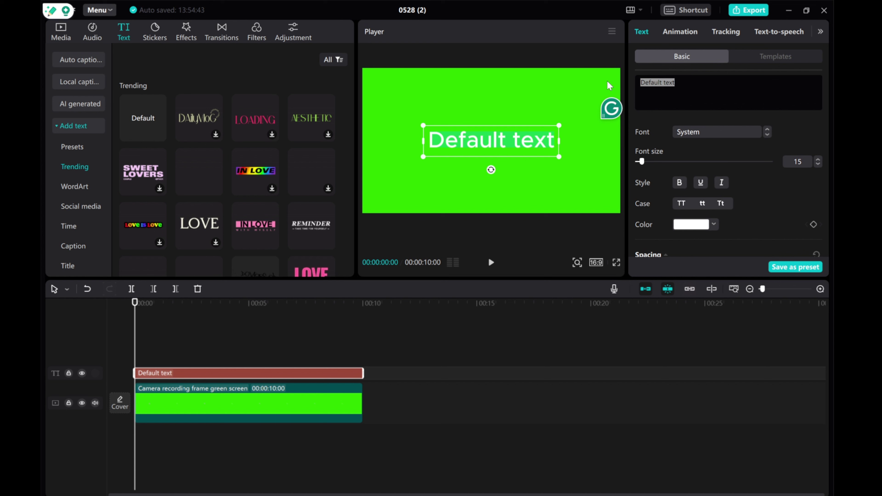
text(Dou)
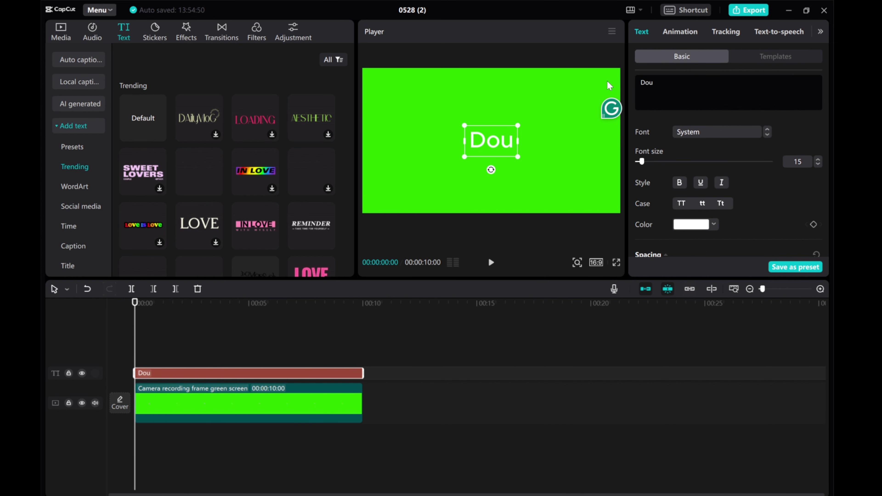
text(ble)
Make the title uppercase in heavy condensed Helvetica Black at size 50, nudged down slightly.
click(681, 204)
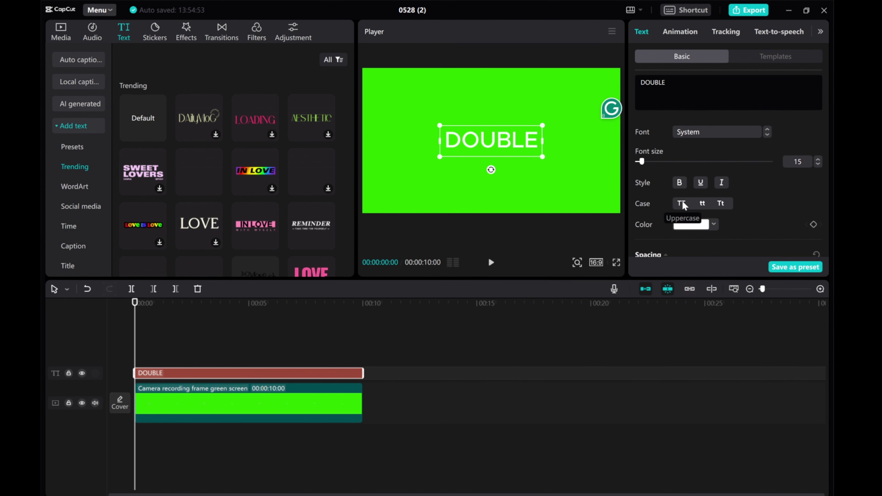
click(709, 130)
click(711, 148)
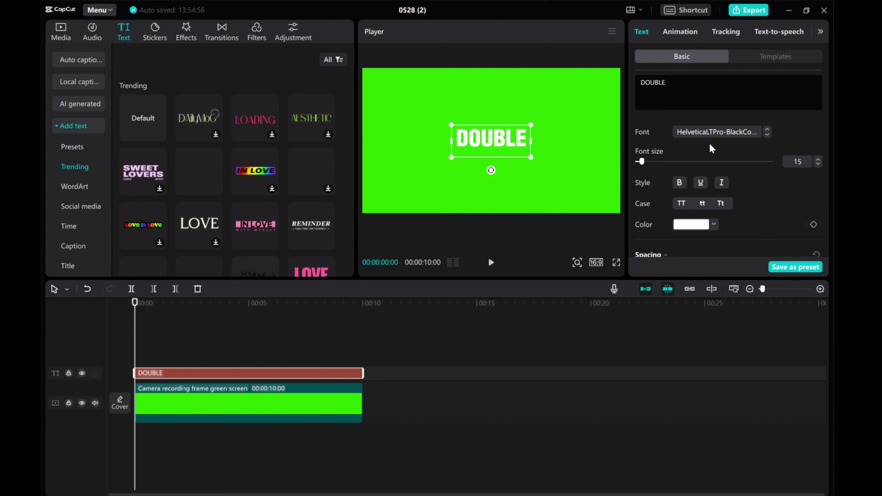
drag(642, 162, 658, 164)
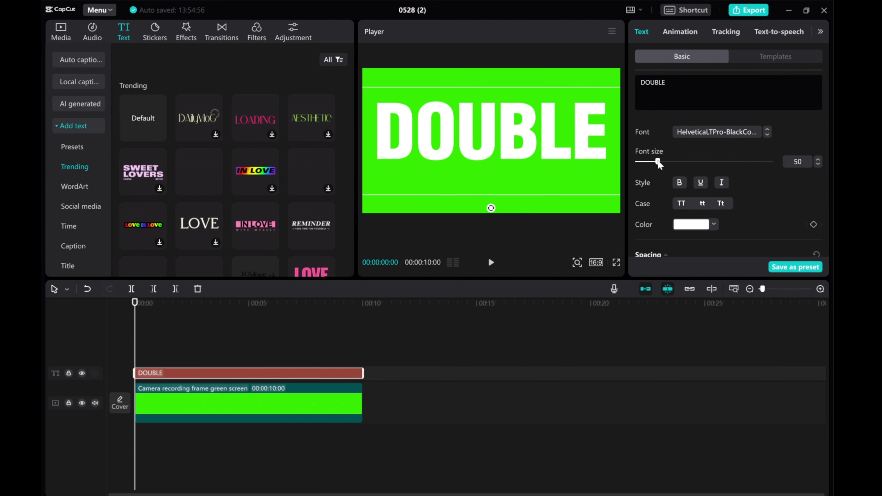
drag(516, 150, 518, 154)
Set character spacing to -1, scale DOUBLE to fill the frame, and colour it red F50808.
scroll(694, 214, down, 3)
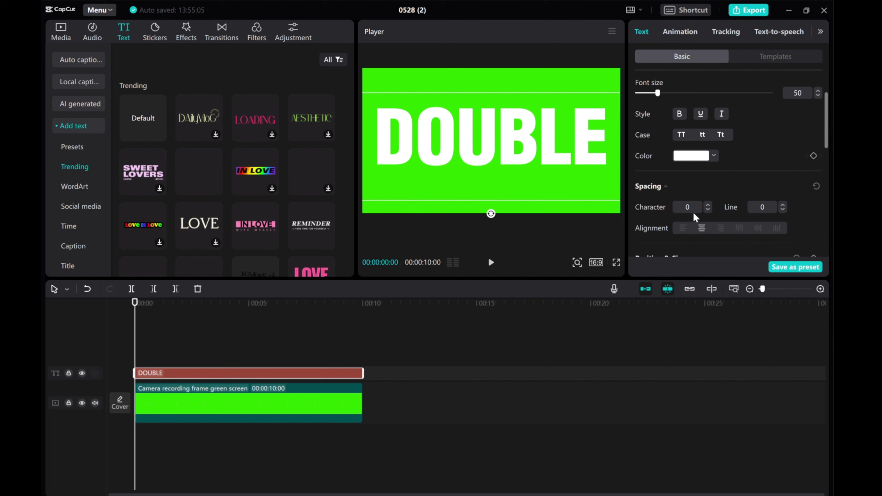
click(708, 199)
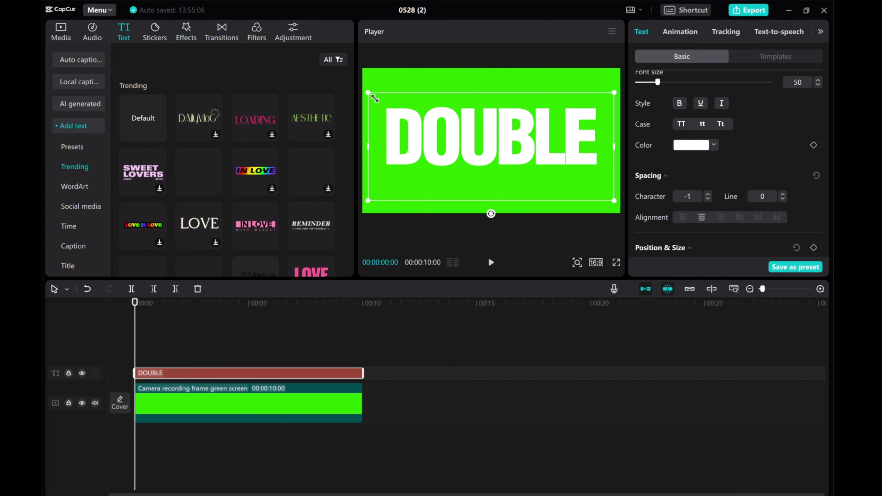
drag(374, 99, 363, 91)
scroll(711, 115, up, 2)
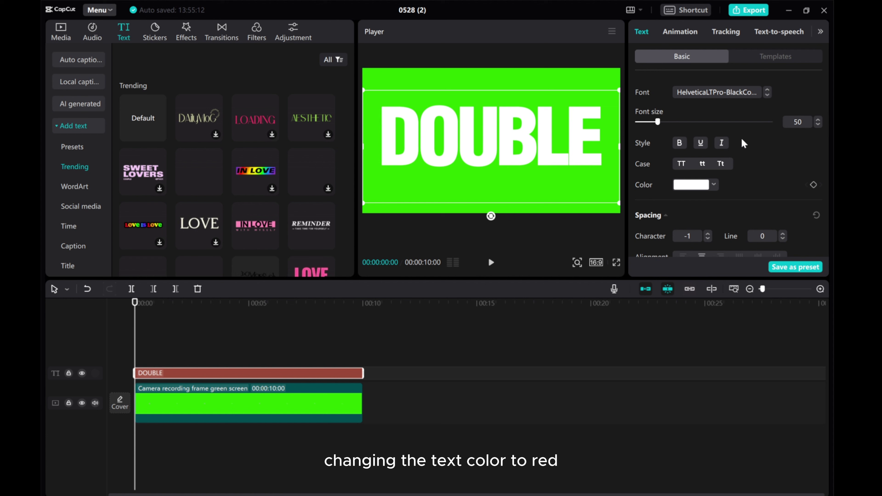
click(684, 186)
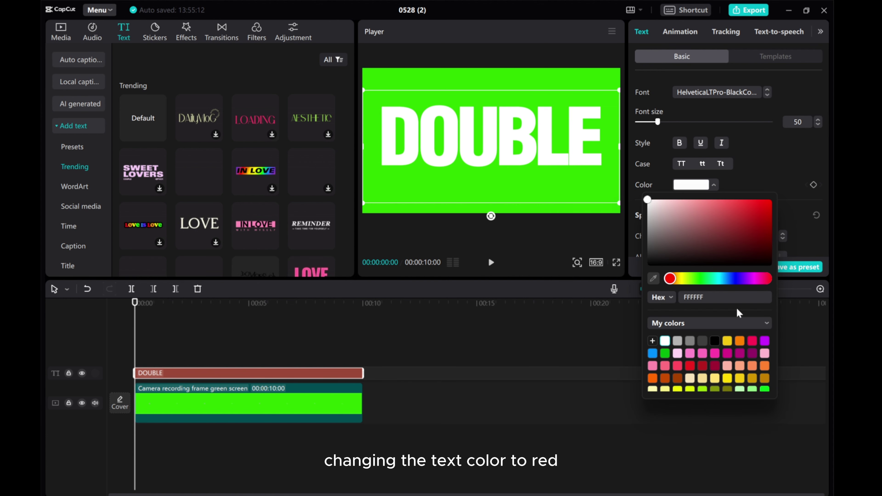
click(768, 202)
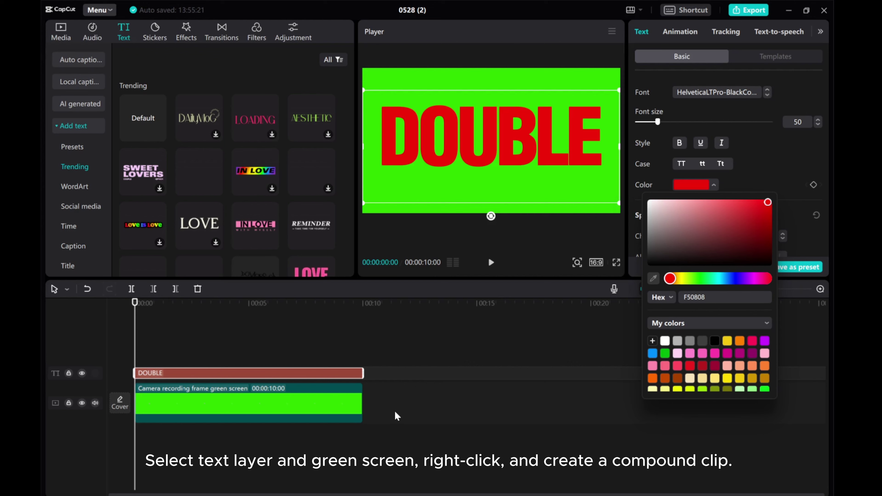
Combine the DOUBLE text and green screen clips into a compound clip.
click(394, 419)
drag(388, 421, 277, 373)
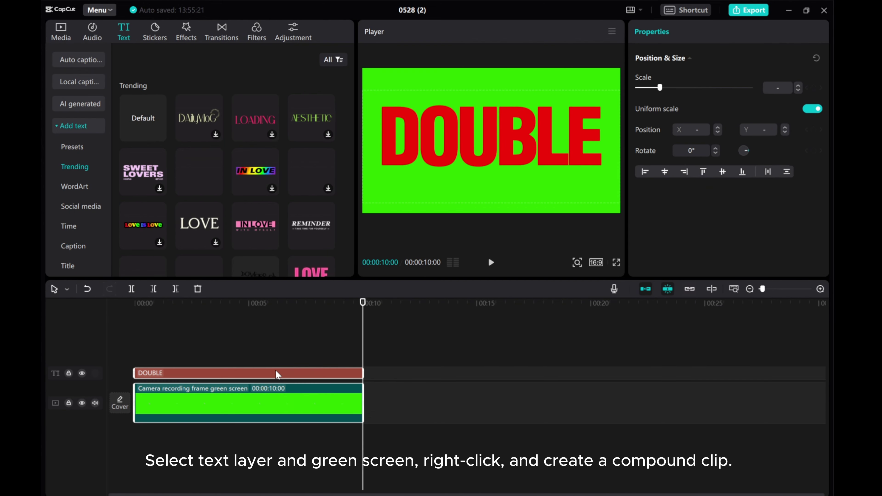
right_click(277, 372)
click(308, 416)
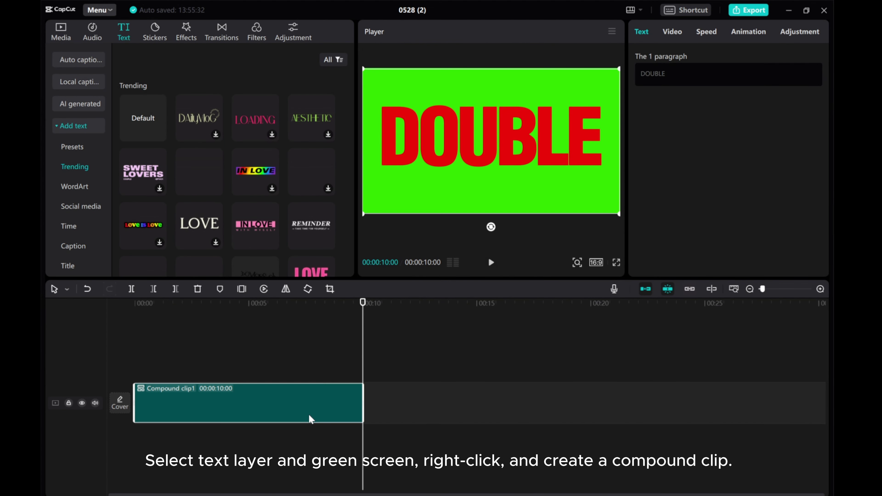
Move the compound clip up to a second track and return the playhead to 0.
click(253, 400)
drag(194, 403, 186, 363)
drag(252, 326, 111, 325)
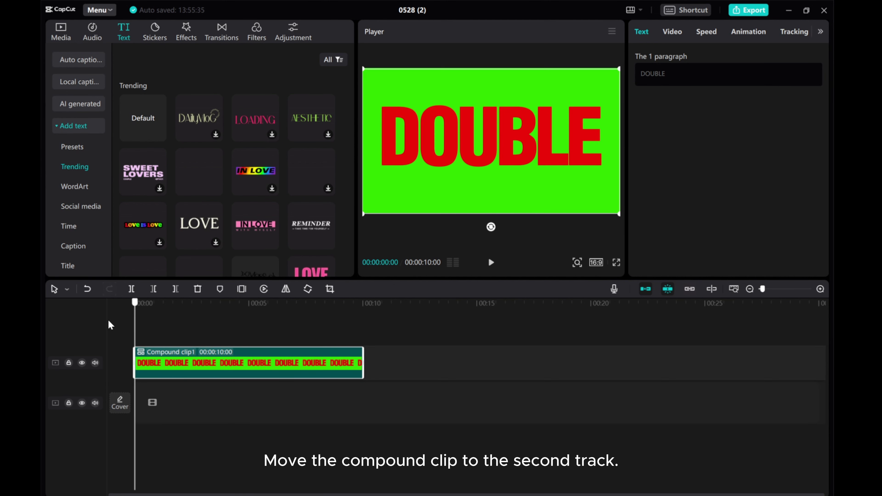
Put the imported sunset video on the main track and place the playhead at 10 seconds.
click(59, 29)
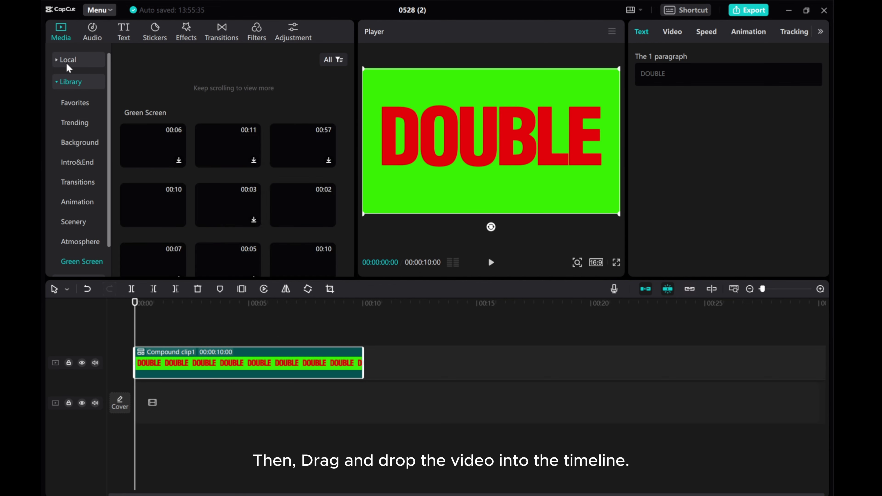
click(67, 61)
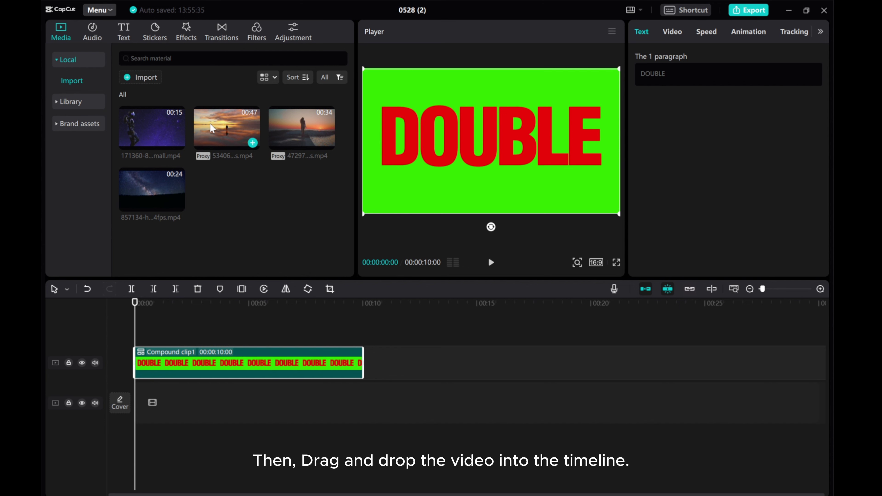
drag(216, 129, 133, 403)
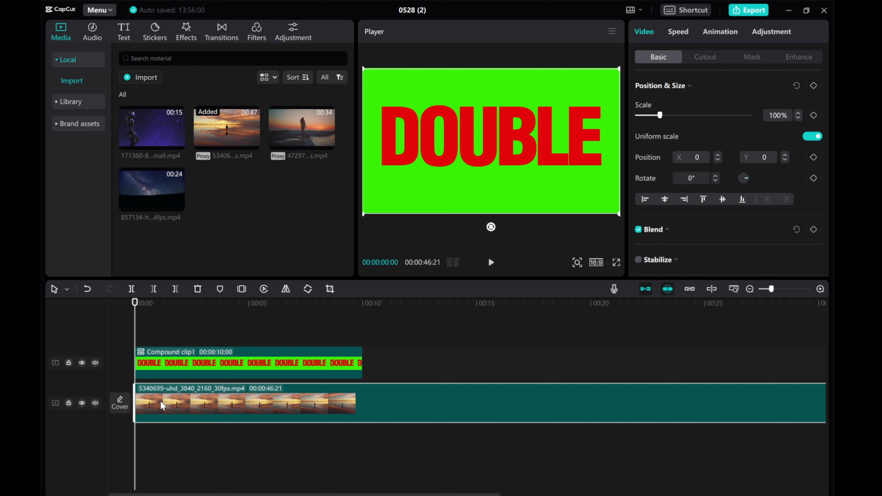
click(173, 403)
drag(259, 337, 214, 337)
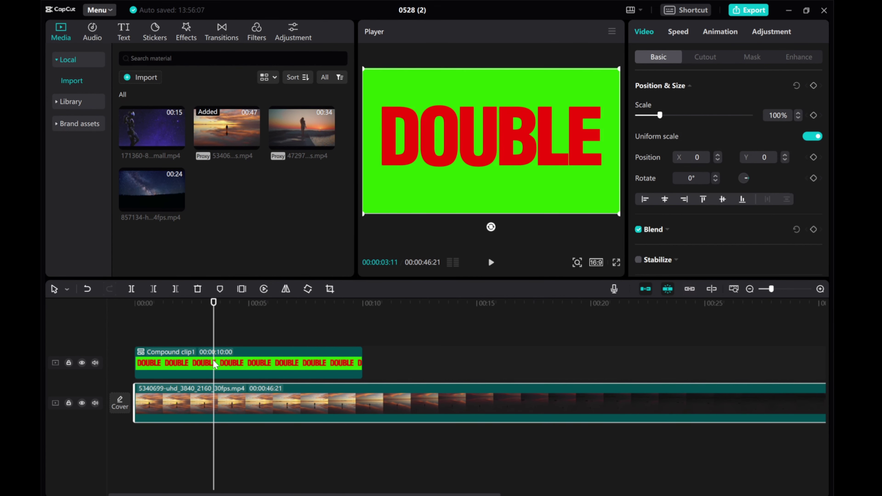
drag(215, 329, 363, 336)
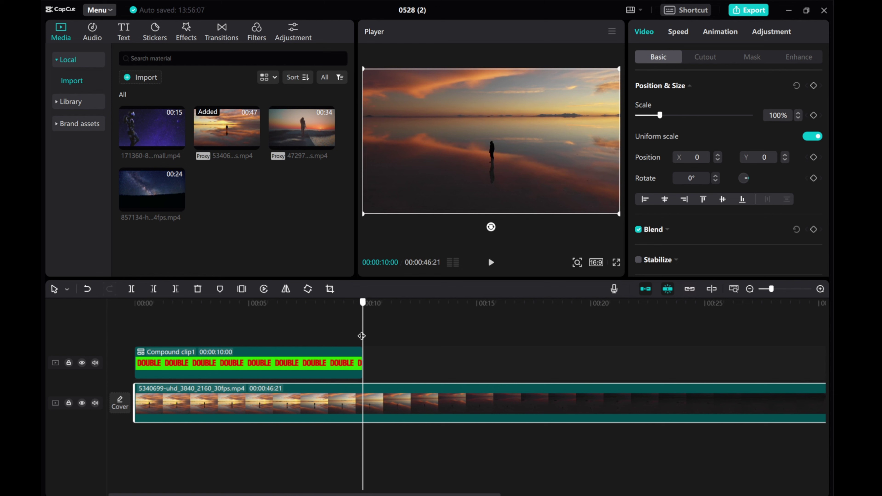
Trim the sunset video at 10 seconds and chroma-key the red DOUBLE letters on the compound clip.
click(175, 290)
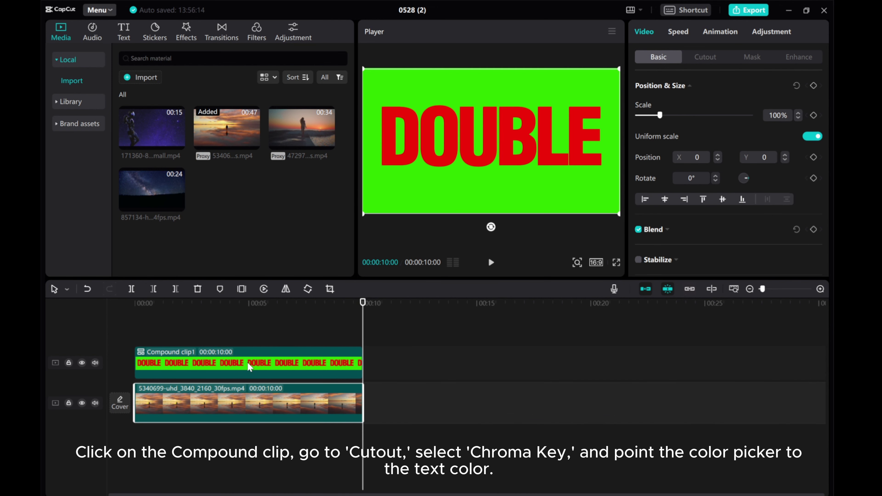
click(294, 363)
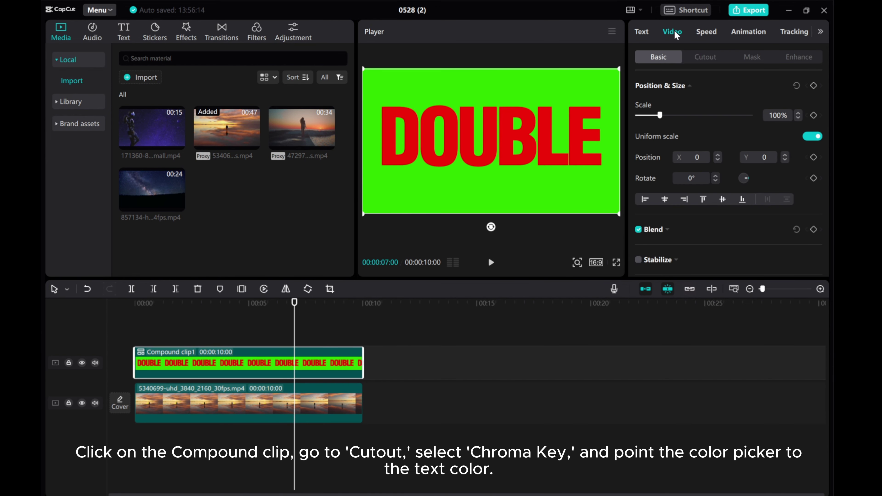
click(704, 55)
click(639, 126)
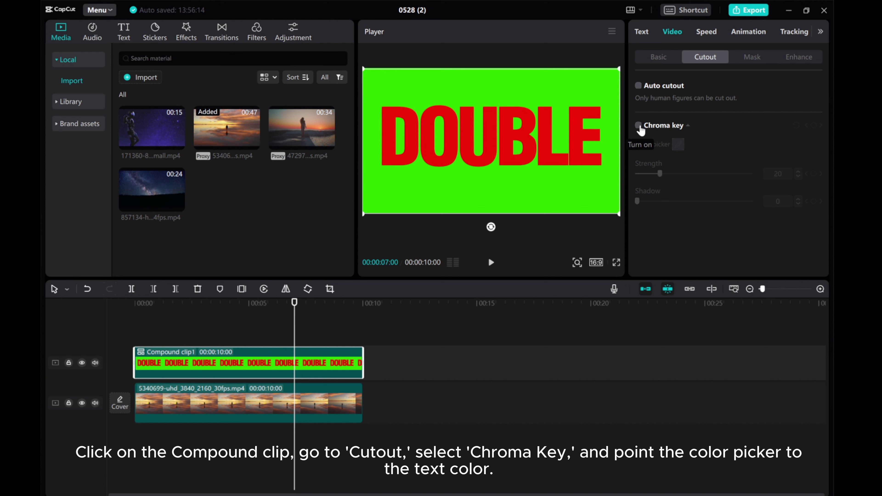
click(678, 144)
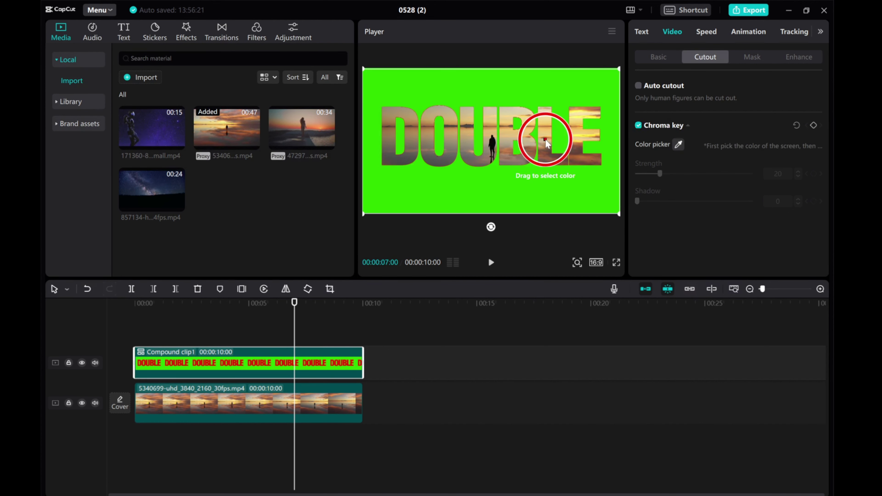
click(545, 139)
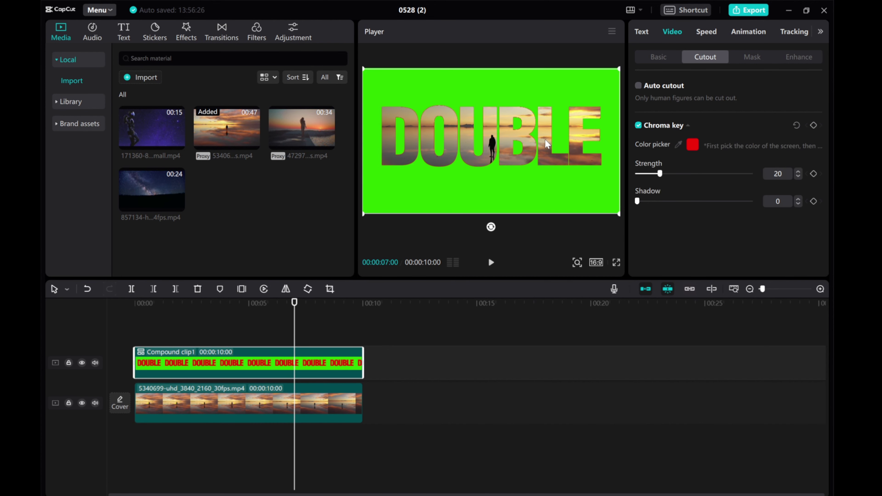
Set the chroma key strength to 72 and shadow to 71.
drag(661, 177, 680, 177)
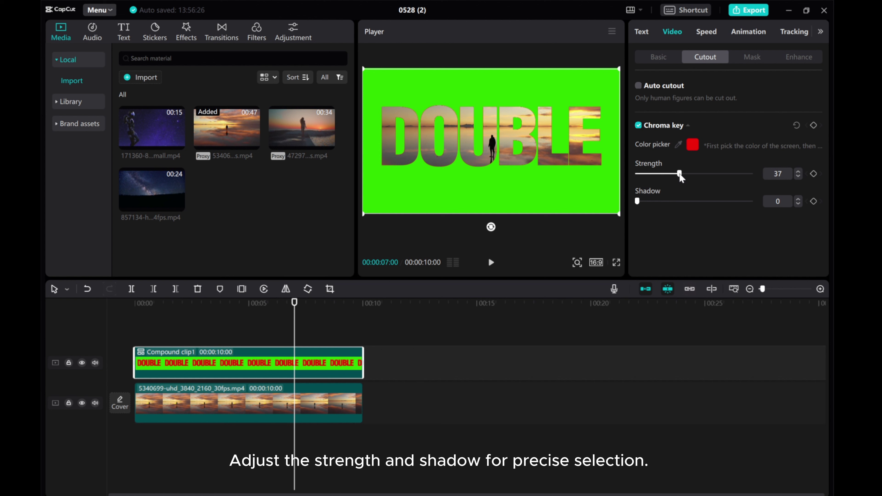
drag(637, 201, 692, 201)
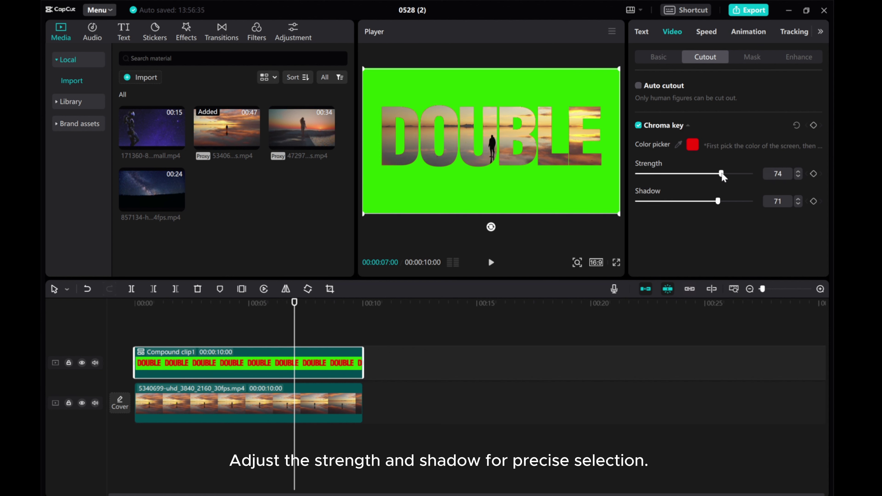
drag(720, 175, 719, 175)
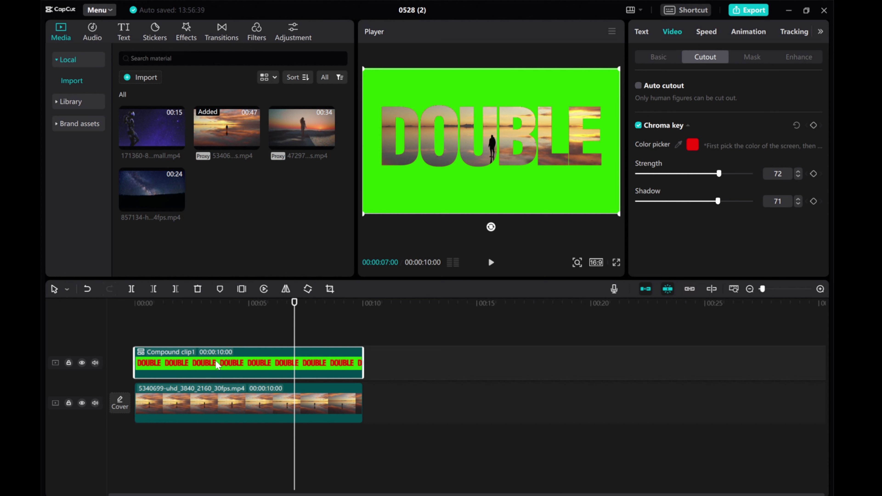
Export the sunset DOUBLE video as a 4K, 24fps H.264 mp4.
click(750, 10)
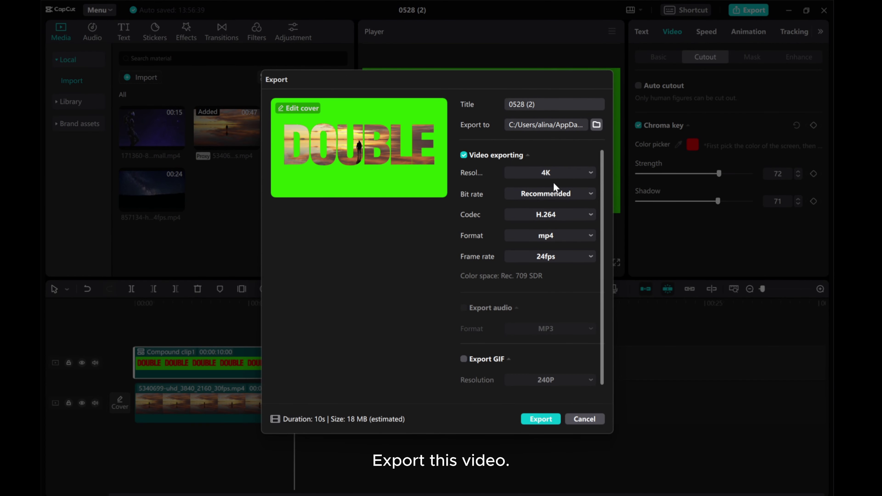
click(540, 419)
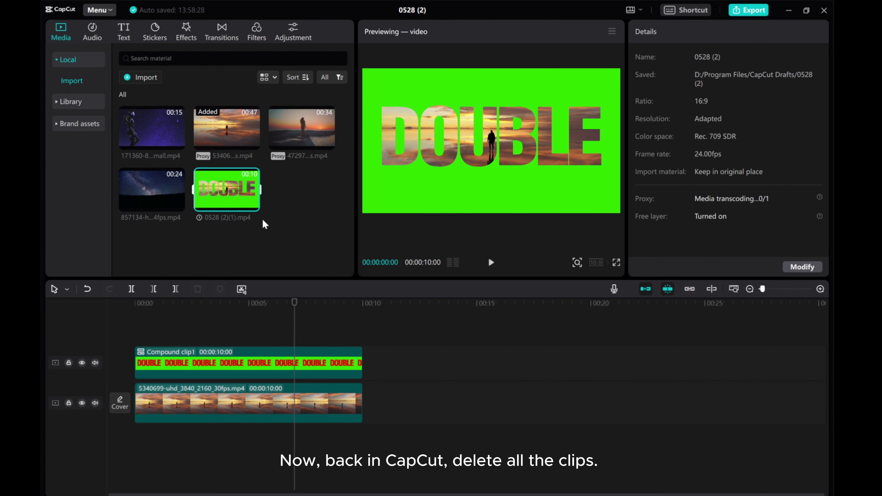
Delete both clips from the timeline.
drag(396, 437, 198, 362)
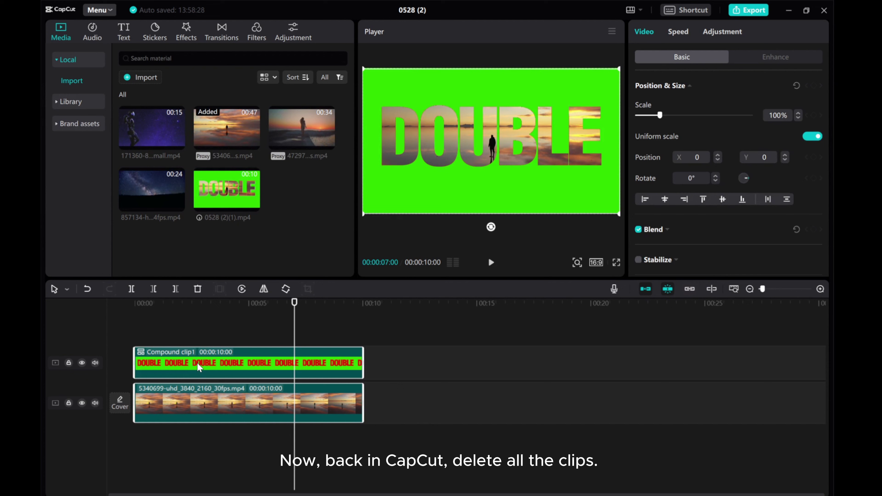
right_click(197, 362)
click(219, 252)
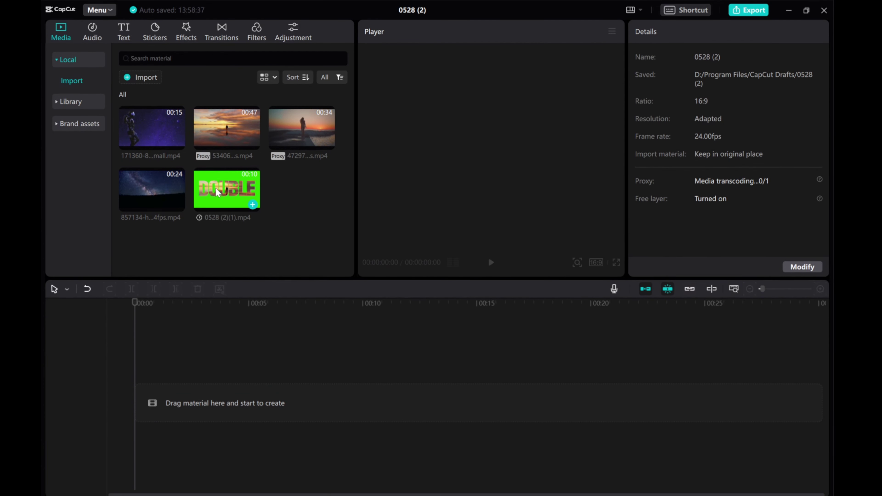
Layer the exported DOUBLE clip over 4729790-hd_1920_1080_25fps.mp4, trimmed to 10 seconds.
drag(215, 201, 171, 354)
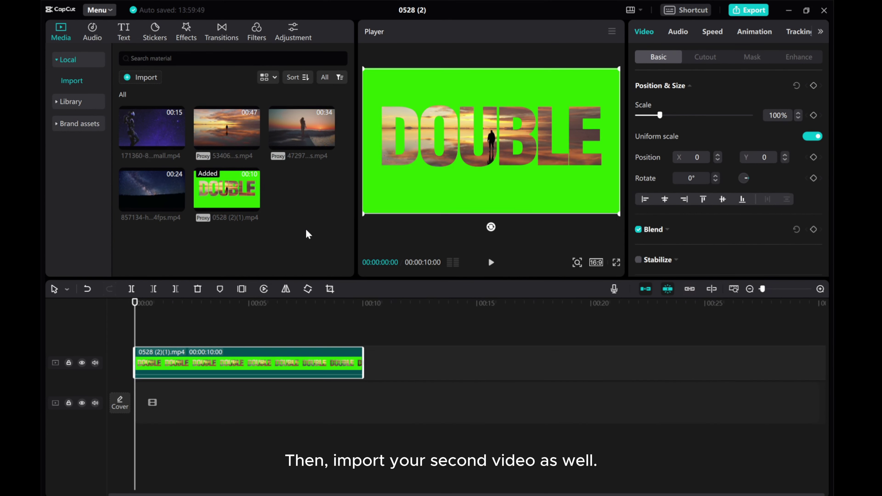
drag(294, 131, 130, 401)
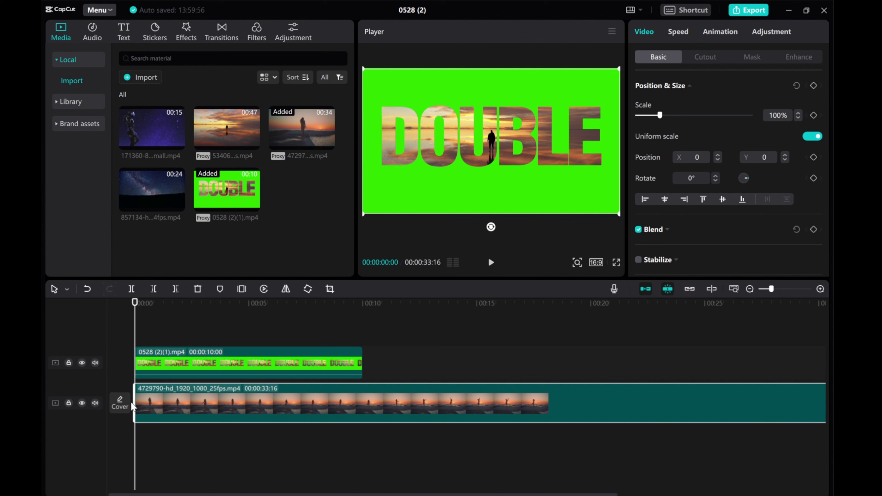
drag(137, 341, 248, 334)
click(175, 289)
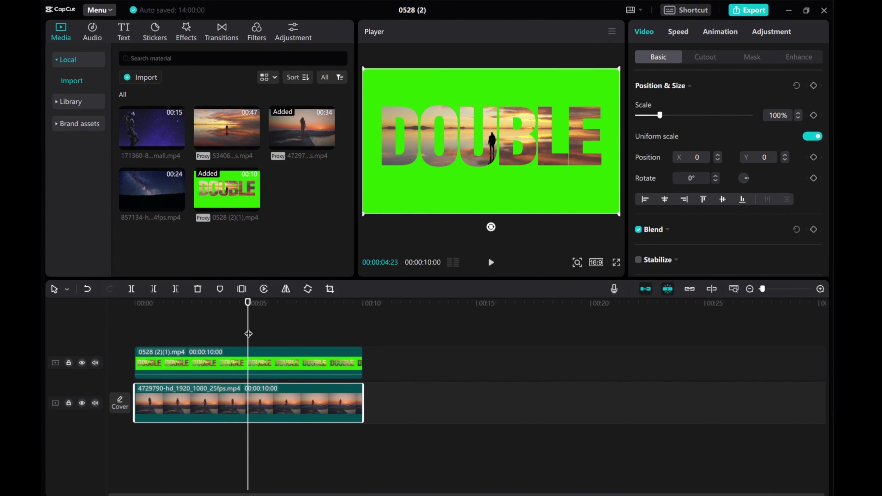
Chroma-key out the green background of the top DOUBLE clip.
click(225, 364)
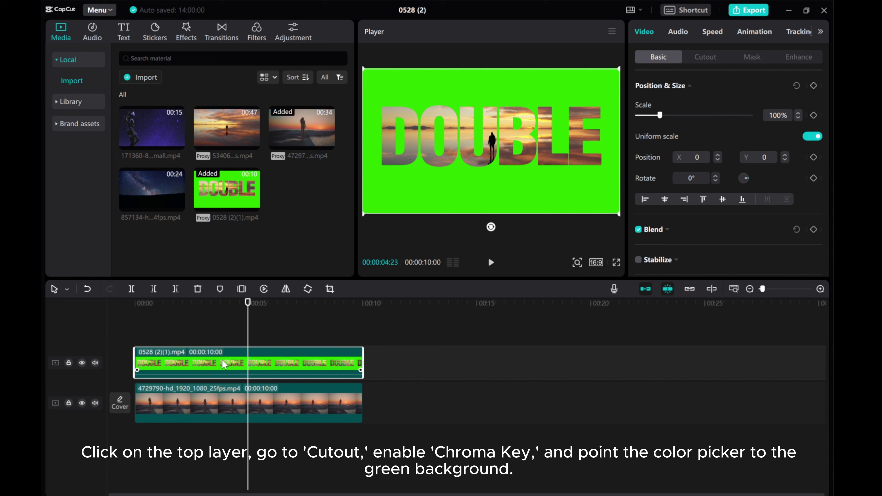
click(705, 57)
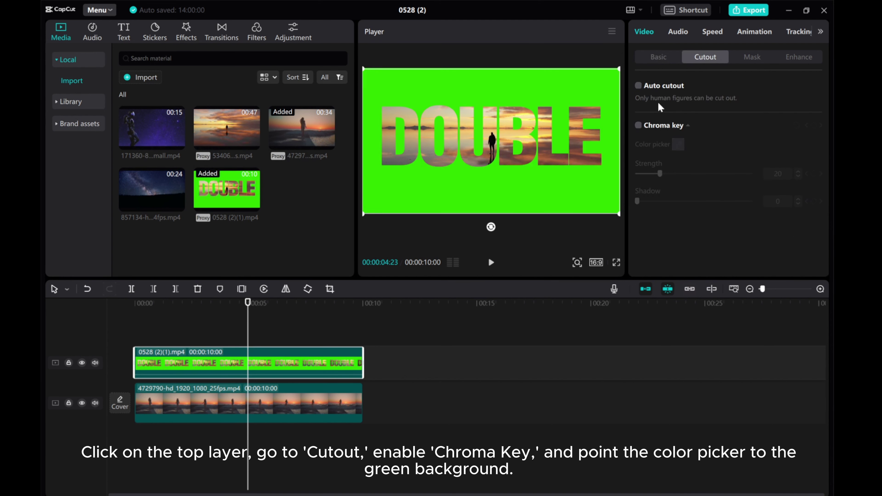
click(639, 126)
click(678, 144)
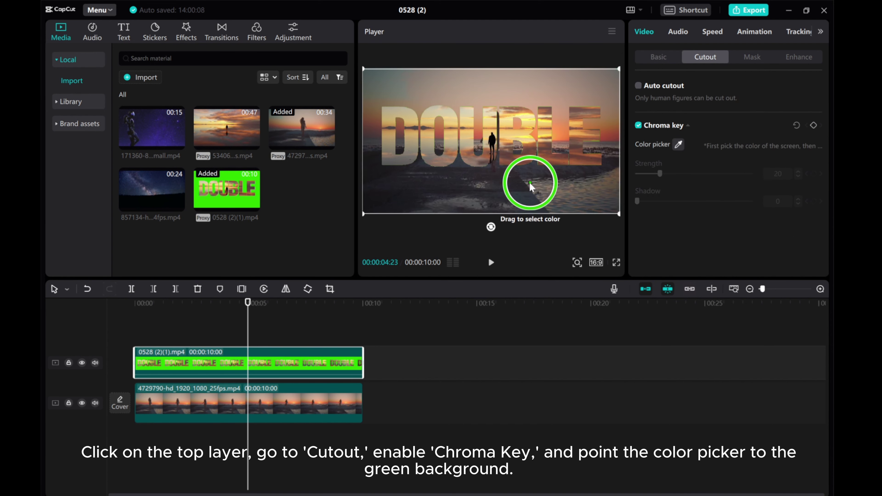
click(527, 185)
Raise the key strength to 72 and shadow to 49, then play the composite from the start.
drag(661, 178, 723, 172)
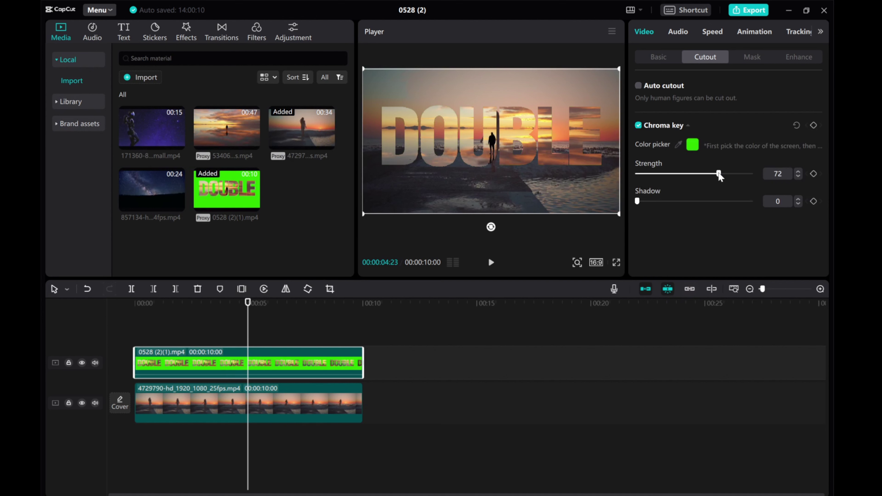
drag(637, 202, 690, 204)
key(Home)
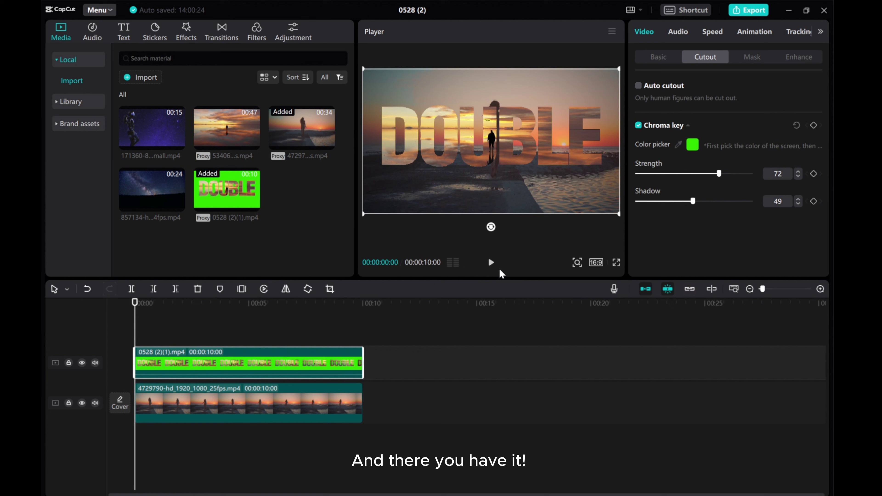
click(491, 263)
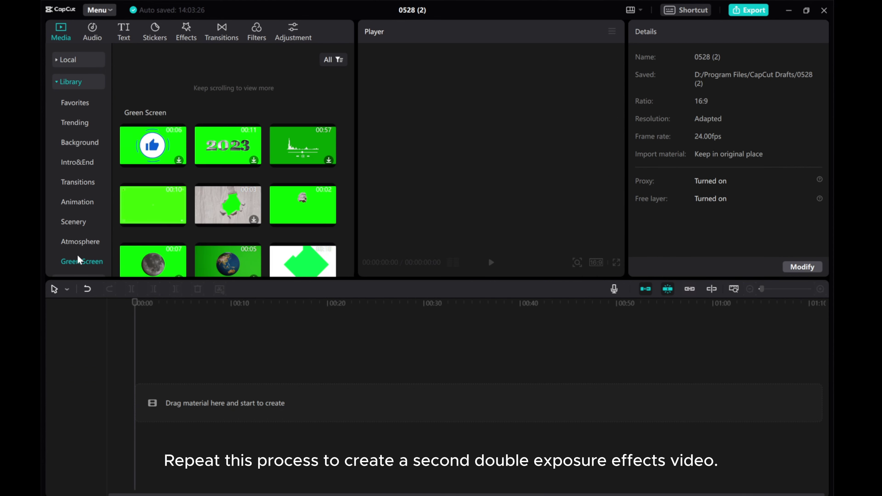
Add a plain green-screen clip with a default text layer on top.
drag(153, 205, 221, 403)
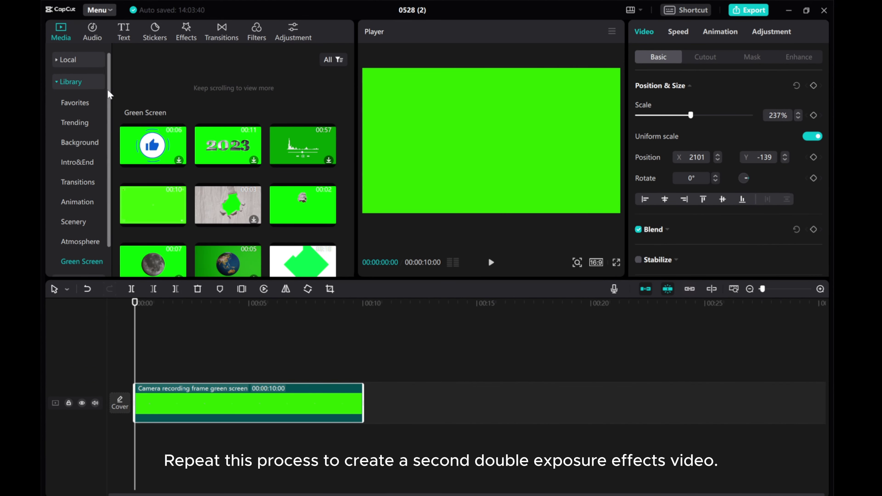
click(123, 32)
click(159, 135)
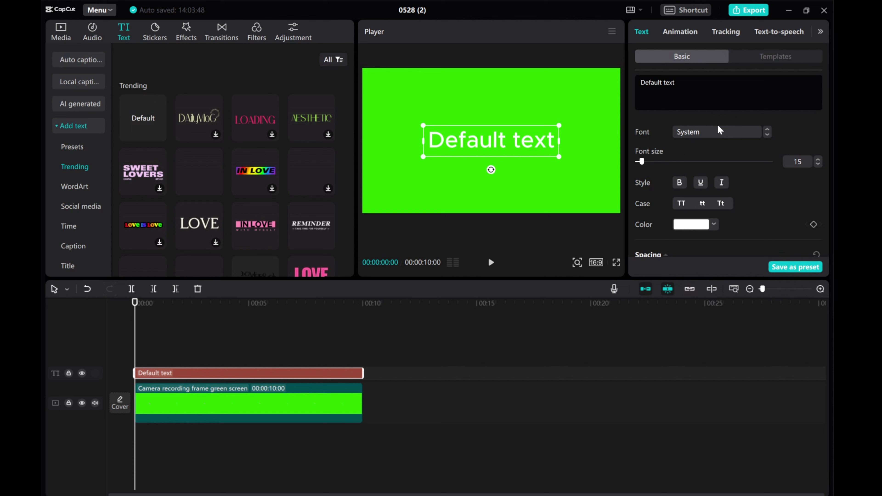
Make the text an uppercase 'DOUBLE' in a heavy black font at size 53.
click(719, 130)
click(699, 88)
key(ctrl+a)
text(Double)
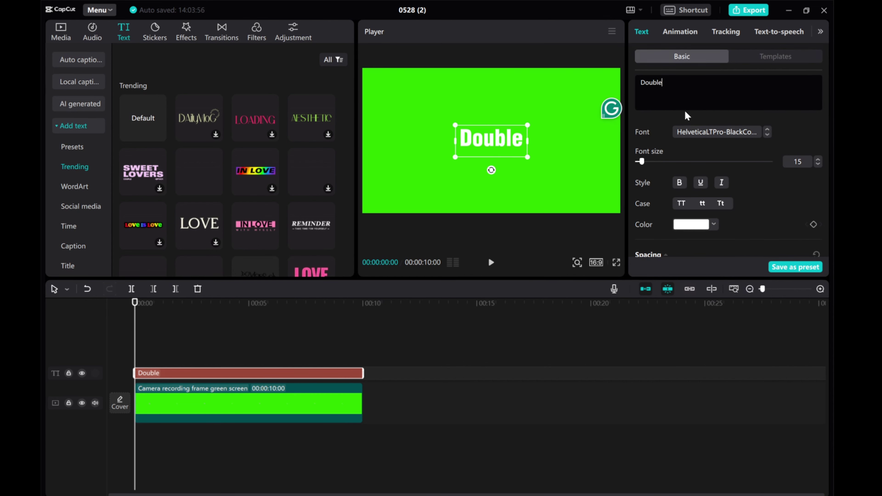
click(682, 203)
drag(642, 162, 659, 164)
scroll(660, 164, down, 3)
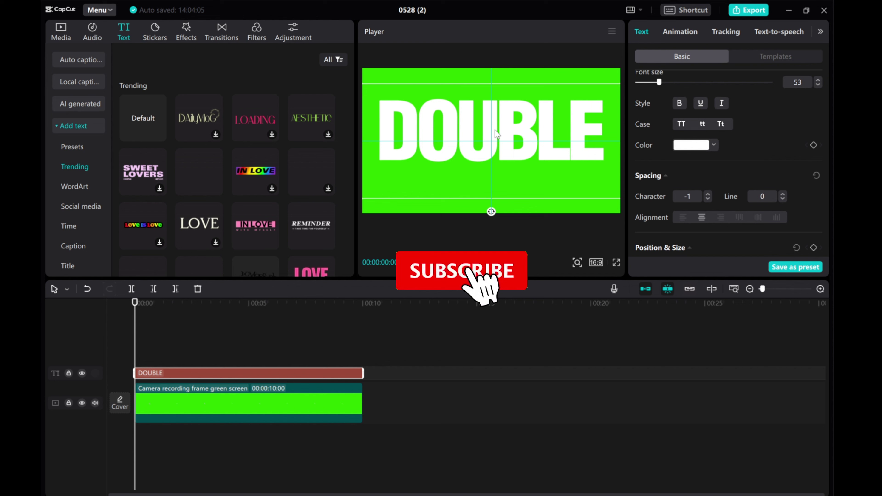
Select the DOUBLE text clip and colour it red.
drag(399, 417, 204, 377)
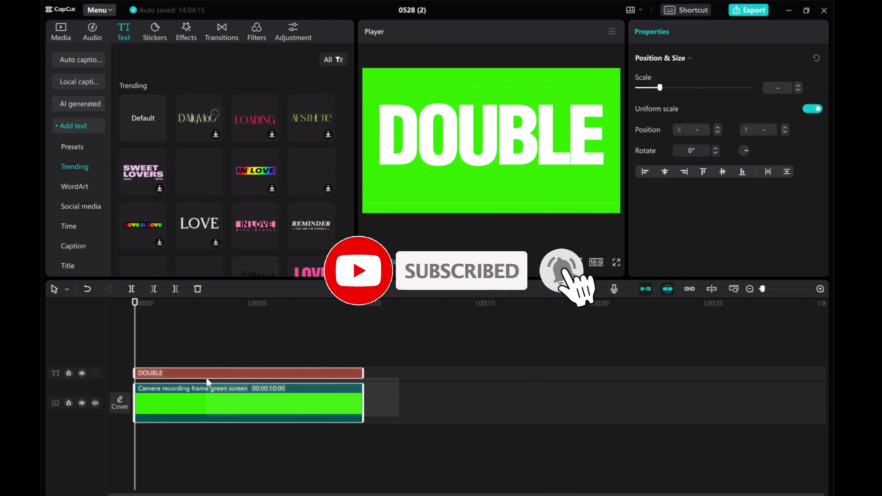
right_click(200, 377)
click(183, 376)
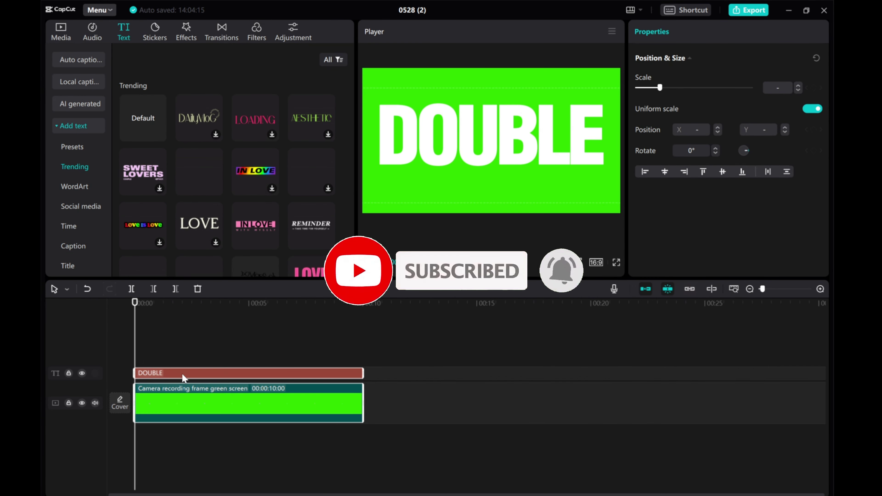
click(217, 372)
click(691, 225)
click(765, 244)
Merge the DOUBLE text clip and green-screen clip into one compound clip.
drag(380, 449, 243, 368)
right_click(241, 371)
click(295, 416)
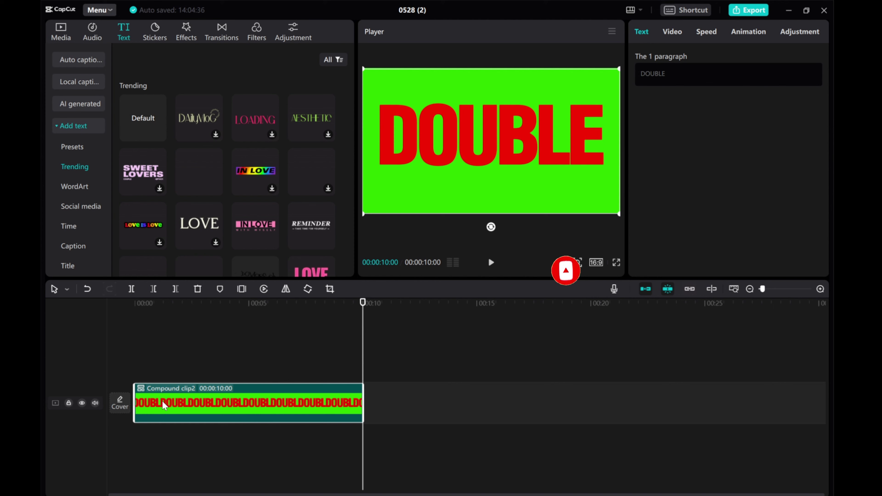
Place the 857134 starry-sky video under the compound clip and trim it to 10 seconds.
click(136, 303)
click(61, 32)
click(72, 81)
drag(152, 190, 142, 408)
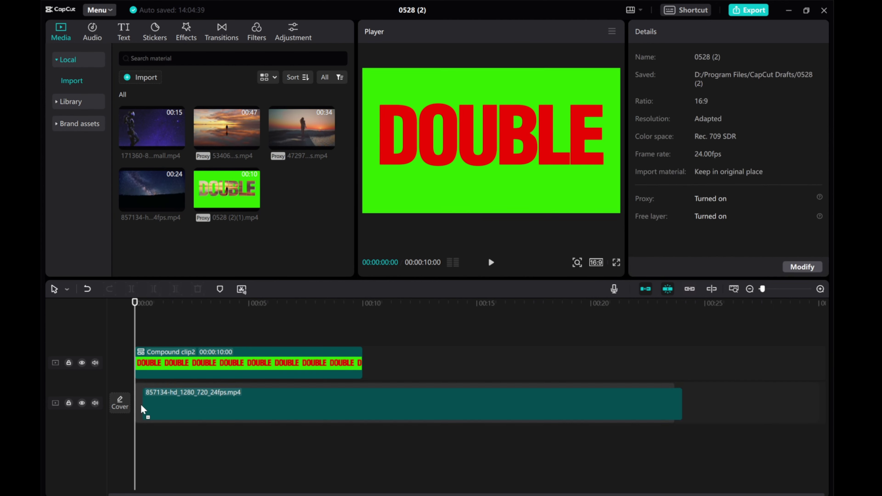
click(660, 402)
drag(675, 401, 362, 402)
Apply a red chroma key to the compound clip at strength 61 so the starry sky fills DOUBLE.
click(318, 364)
click(672, 31)
click(705, 57)
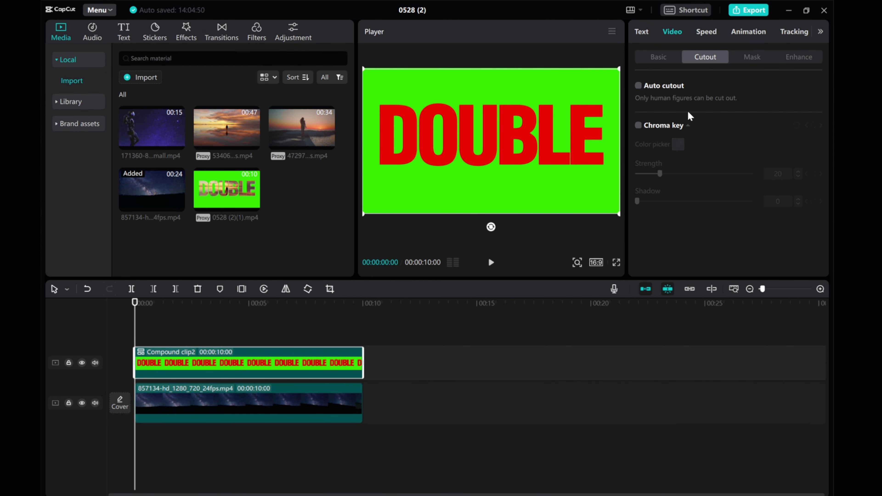
click(638, 125)
click(677, 145)
click(587, 148)
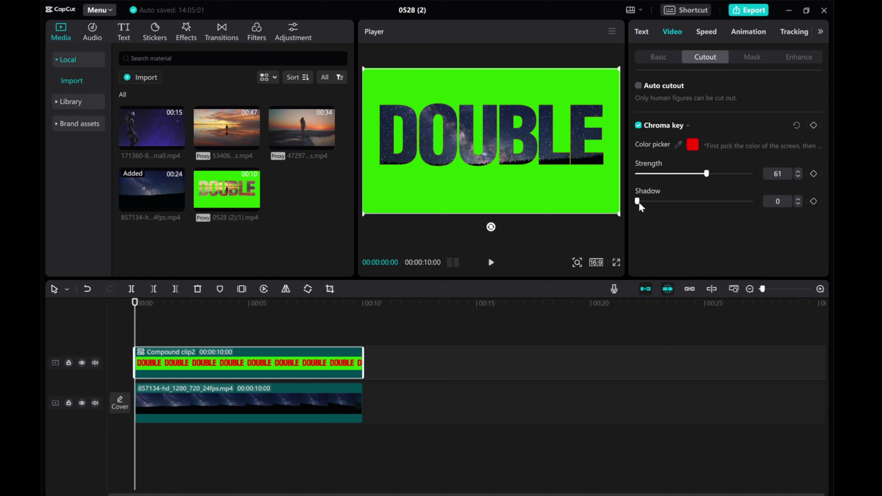
drag(637, 201, 668, 201)
Select the starry-sky clip and bring up the export settings.
drag(384, 404, 243, 365)
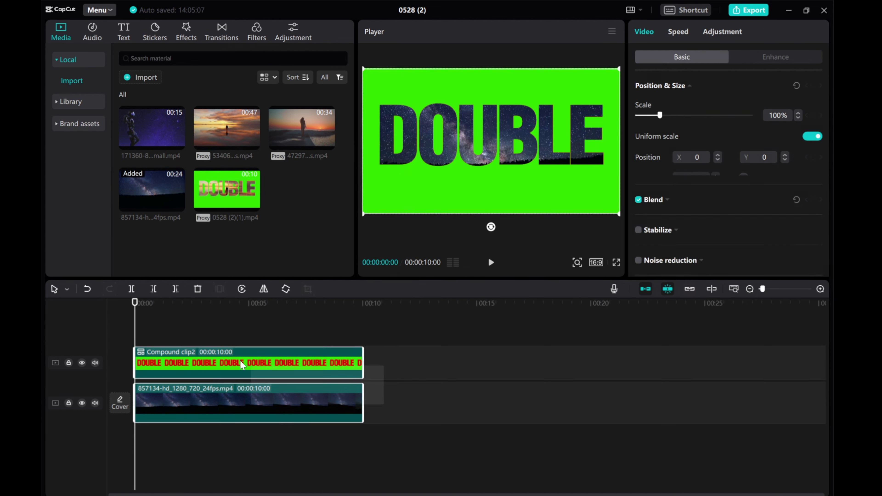
right_click(242, 365)
click(236, 396)
click(363, 303)
click(748, 10)
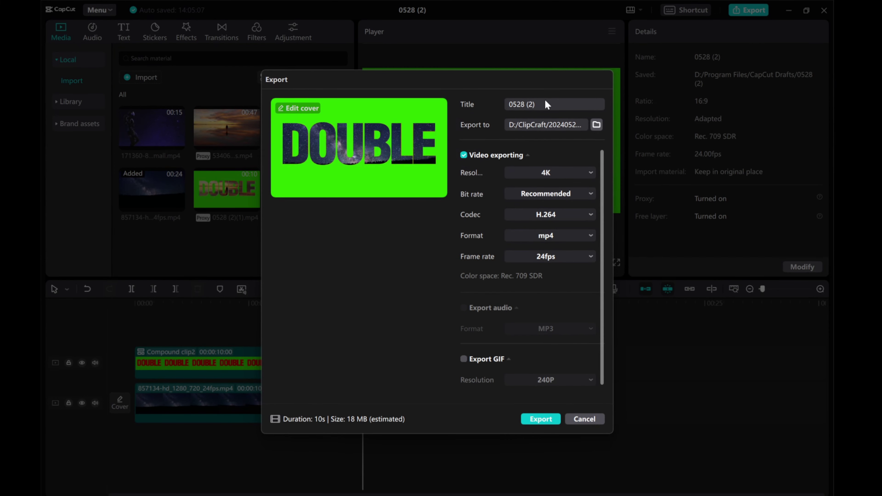
Export the starry DOUBLE video and layer it over the 171360 astronaut space clip.
click(542, 419)
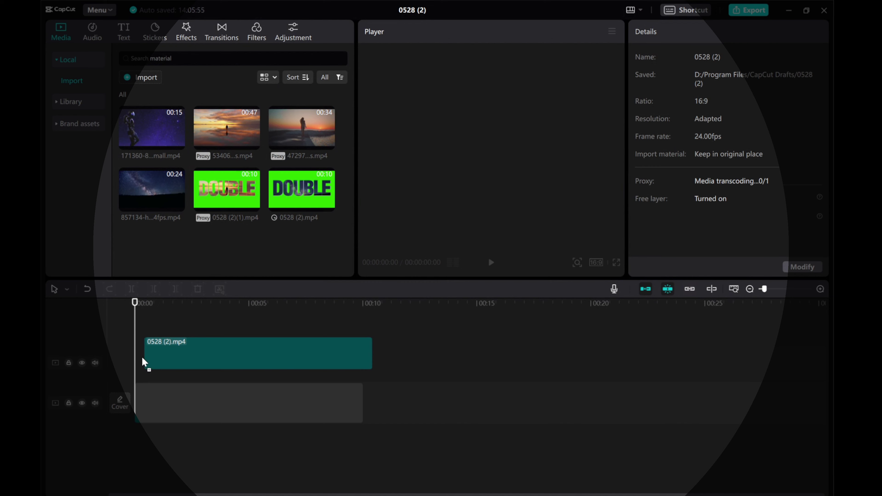
drag(163, 137, 522, 414)
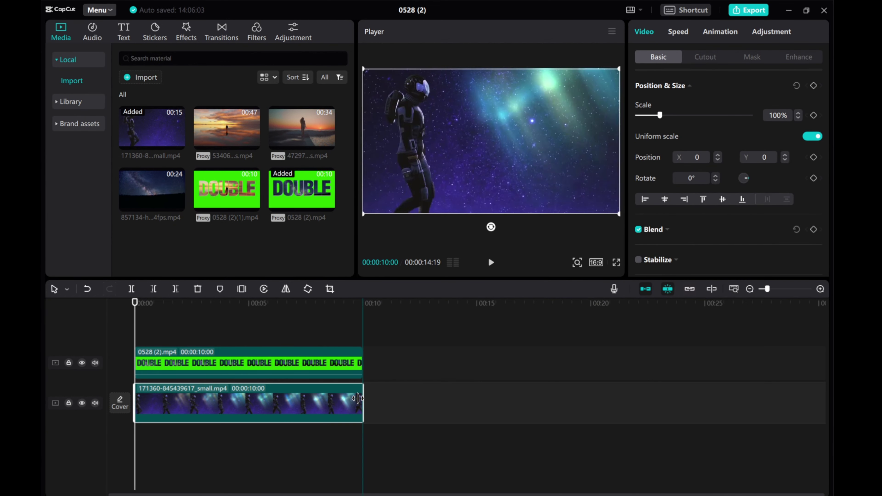
click(243, 363)
Chroma-key the green out of the DOUBLE clip with strength 38 and shadow 78, then preview.
click(705, 57)
click(638, 125)
click(678, 144)
click(498, 93)
drag(661, 174, 681, 174)
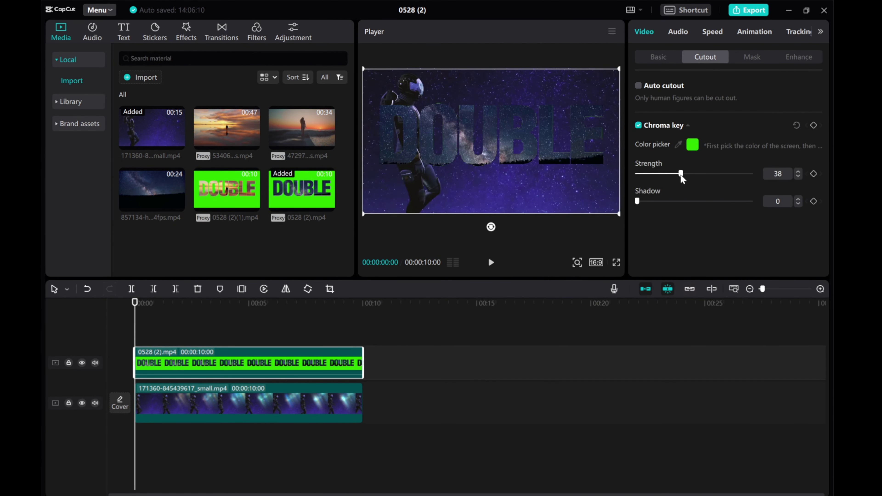
drag(648, 200, 726, 201)
click(490, 262)
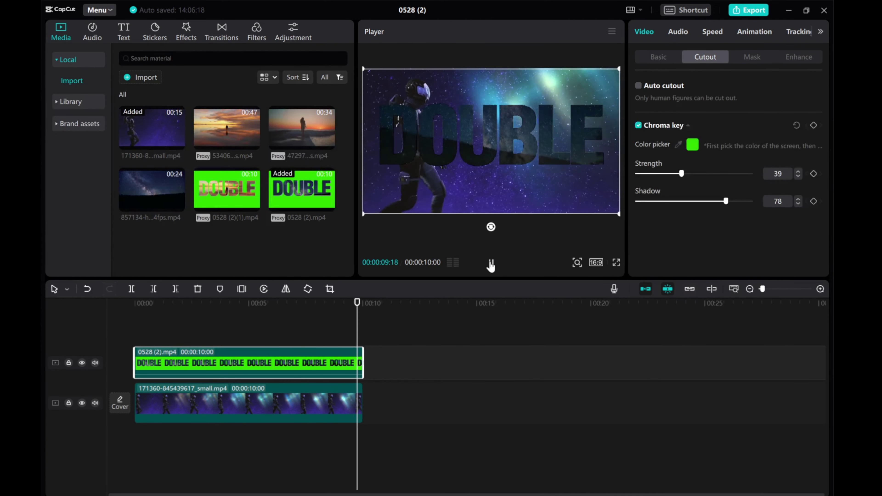
click(749, 9)
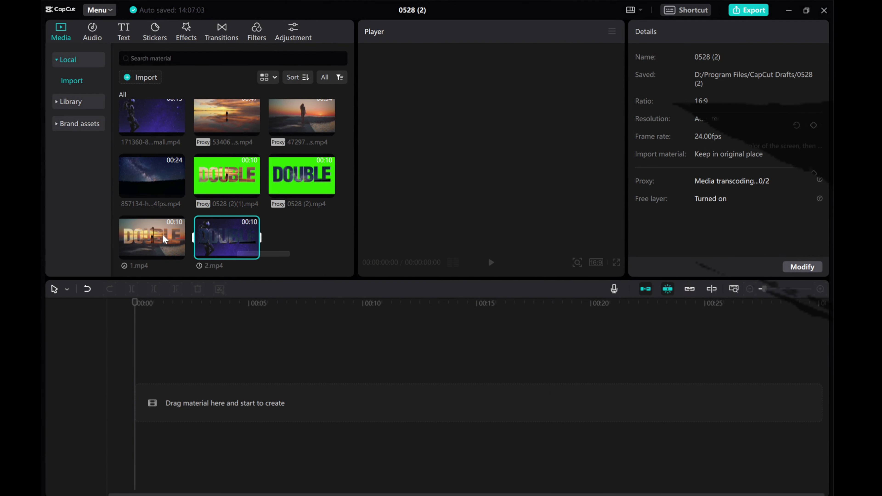
Place 1.mp4 and 2.mp4 back to back and preview the combined 20-second video.
drag(164, 239, 152, 400)
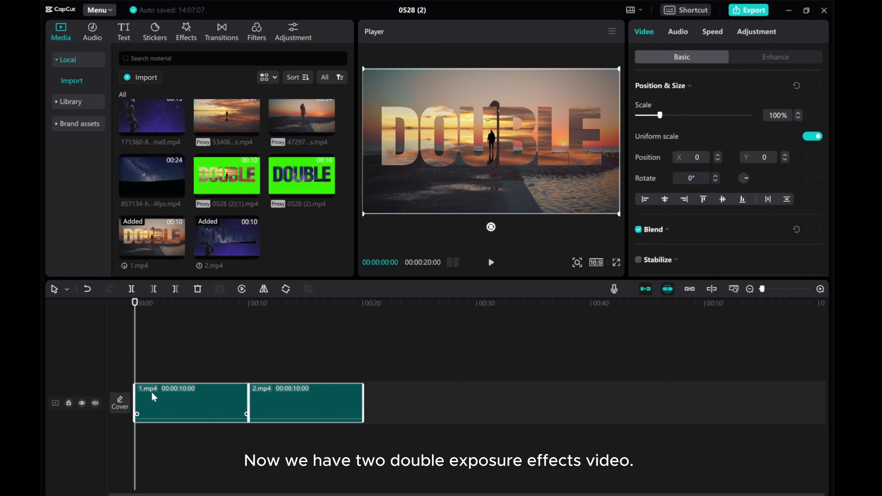
click(493, 270)
click(493, 269)
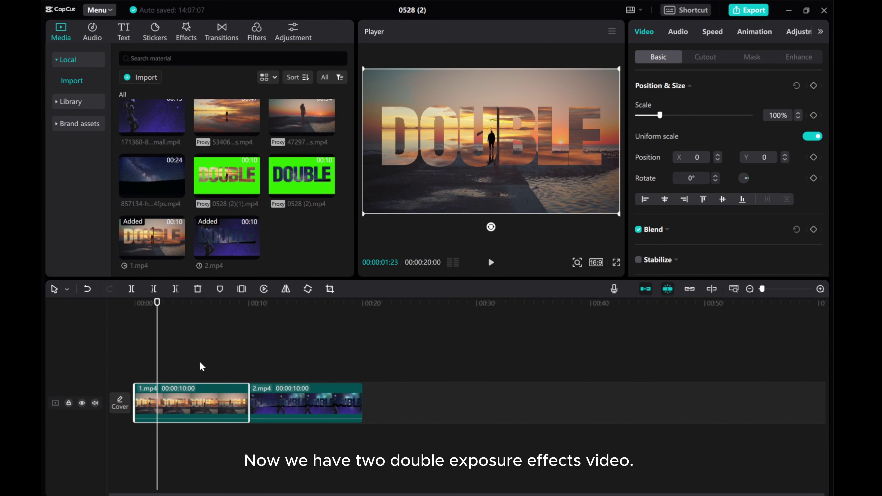
click(222, 363)
click(234, 363)
Select 2.mp4 and browse the Basic transitions list.
click(268, 403)
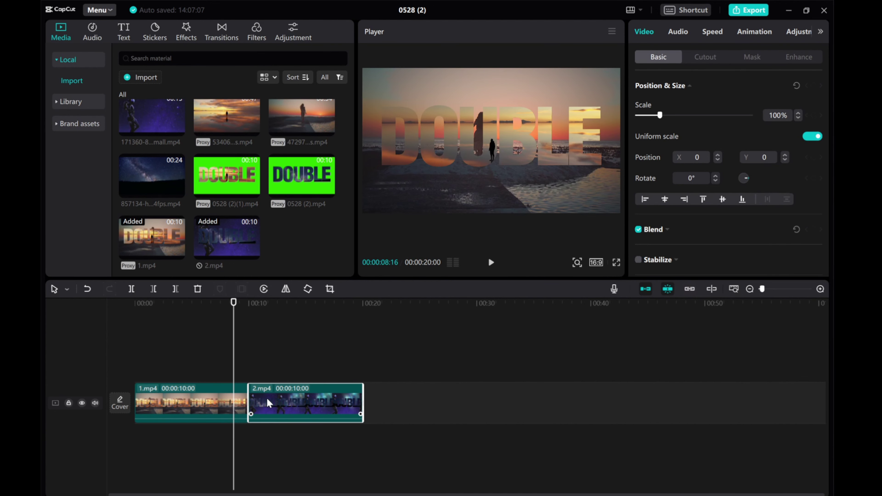
click(221, 34)
scroll(175, 189, down, 5)
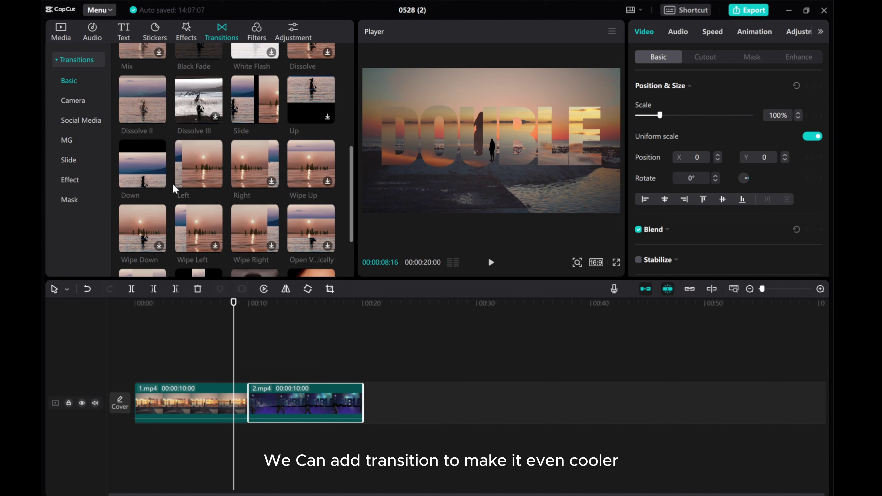